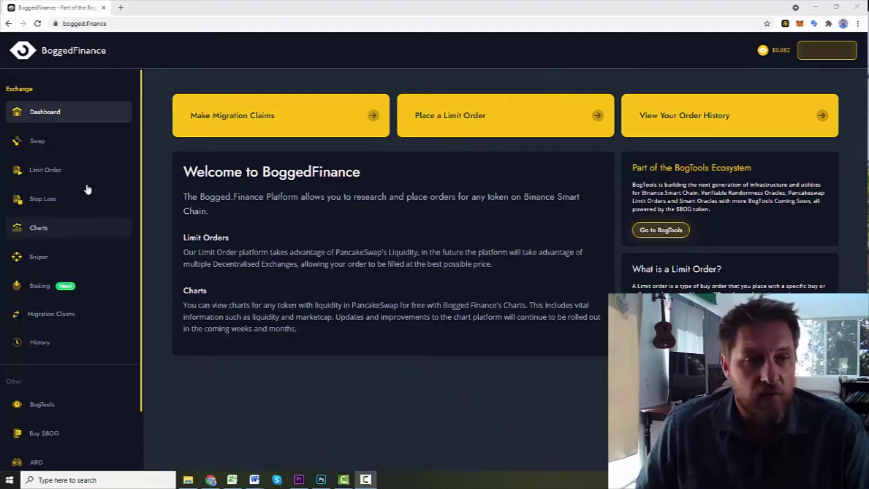
Open the BOG price chart with wallet balances, then the BOG trading page in another tab
click(36, 230)
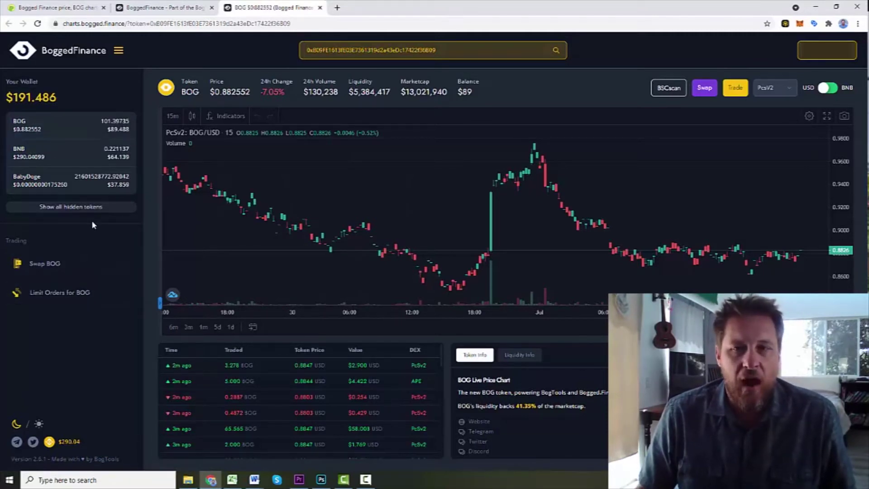
mouse_move(91, 187)
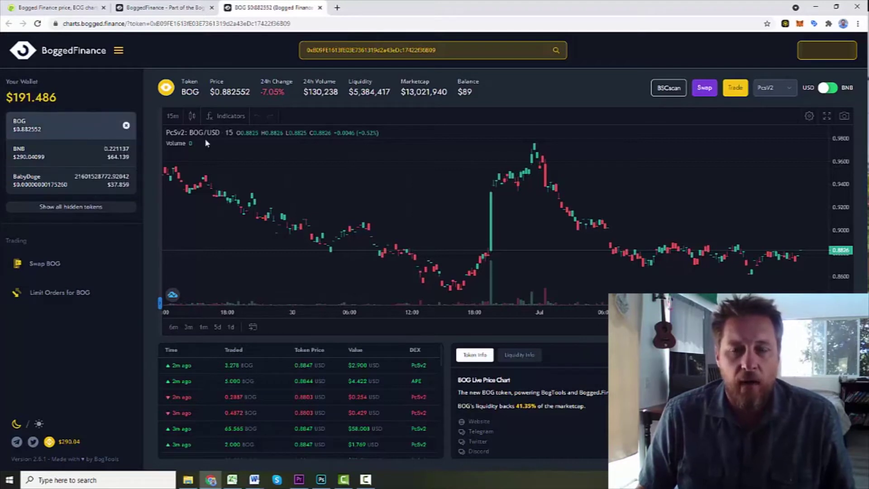
click(732, 87)
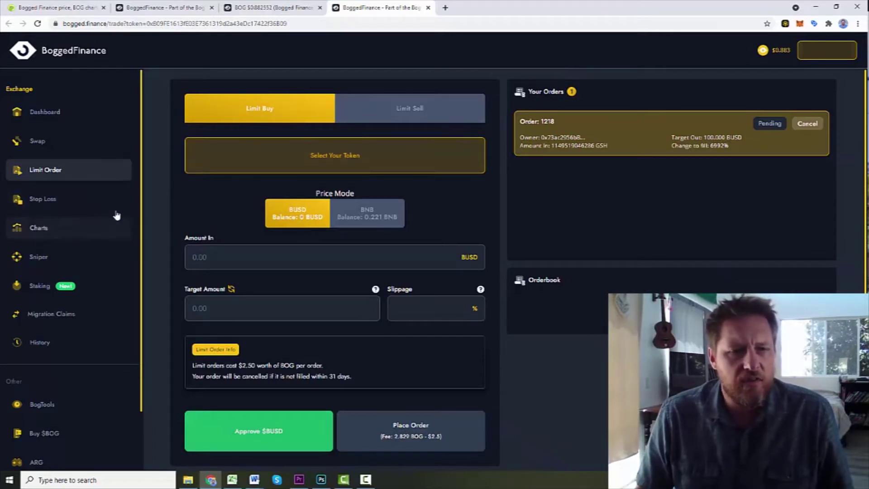
Set up a BNB-to-BOG swap receiving 1 BOG and submit it for wallet approval
click(257, 8)
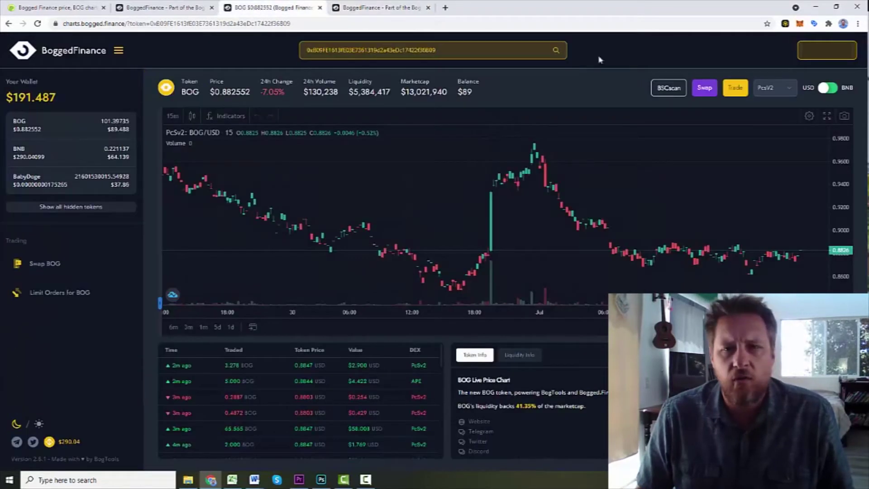
click(705, 88)
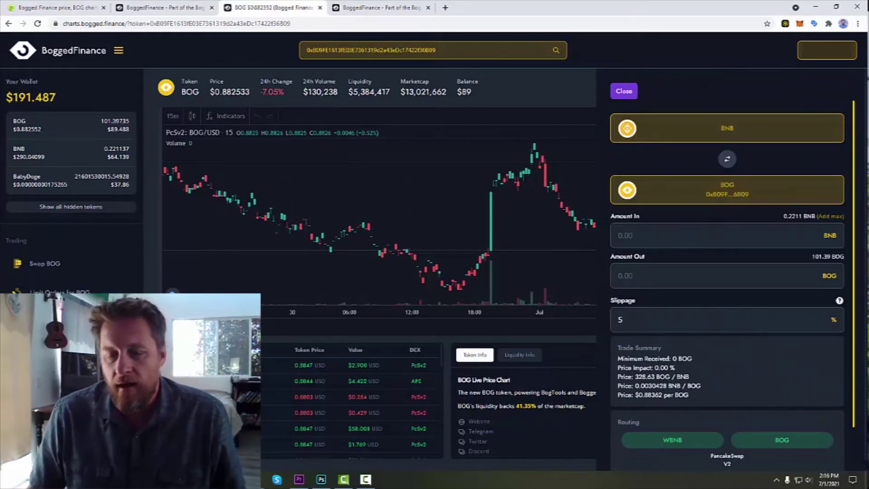
click(697, 275)
text(1.)
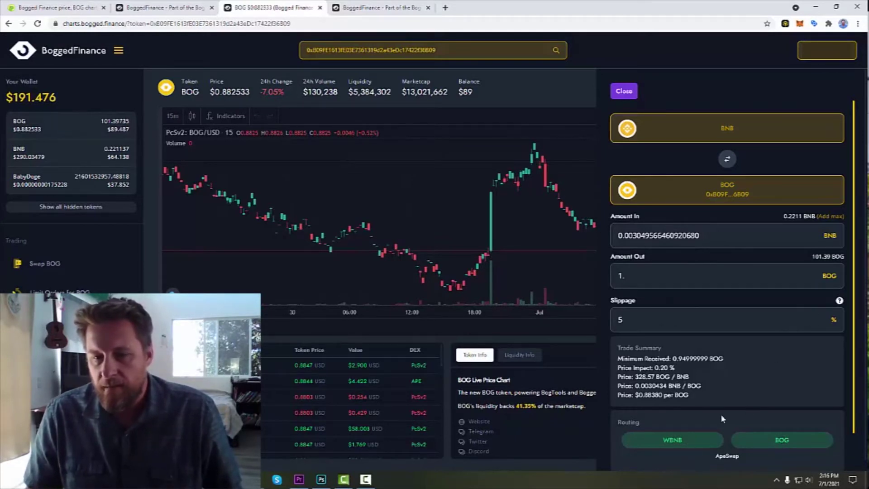
scroll(723, 418, down, 1)
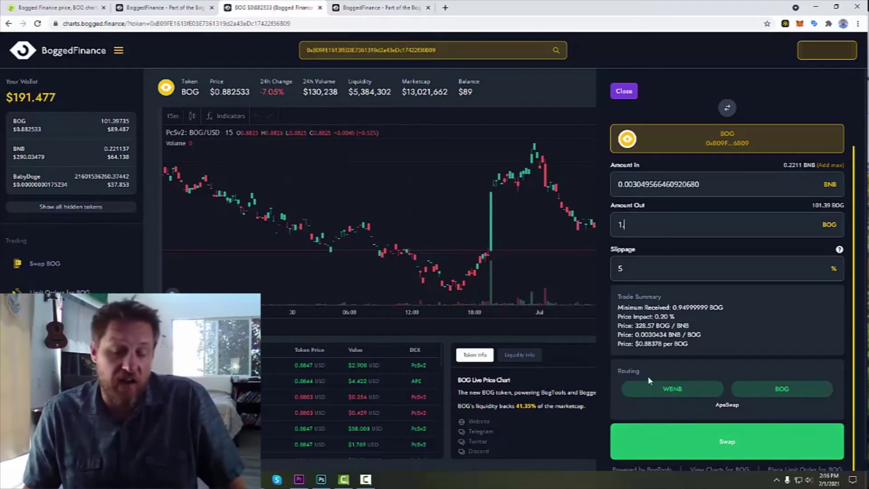
click(754, 442)
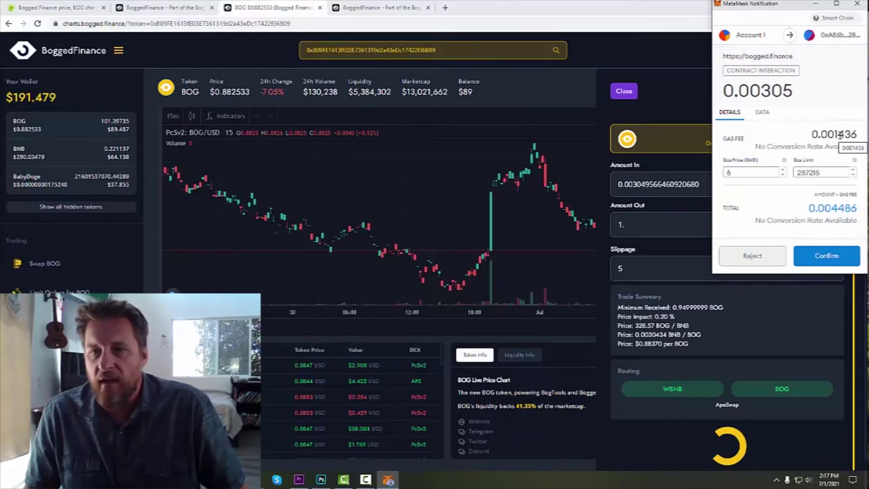
Confirm the 1 BOG swap in MetaMask and dismiss the Transaction Submitted dialog
click(824, 262)
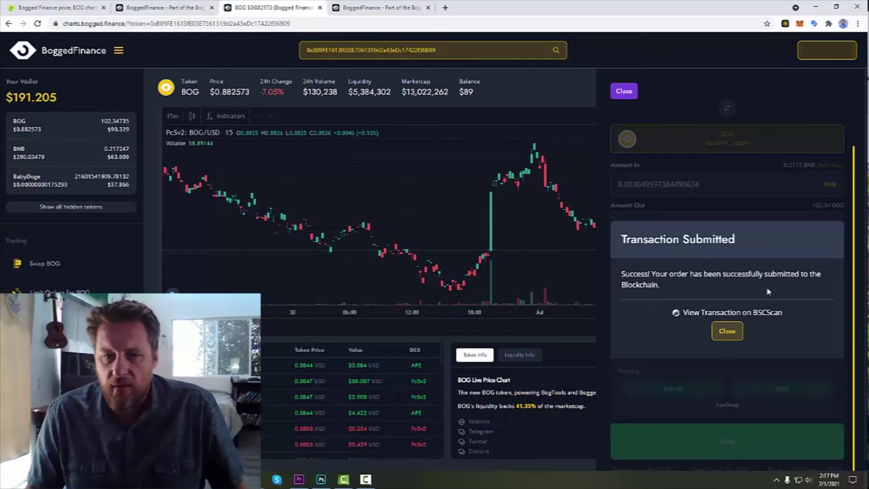
click(727, 337)
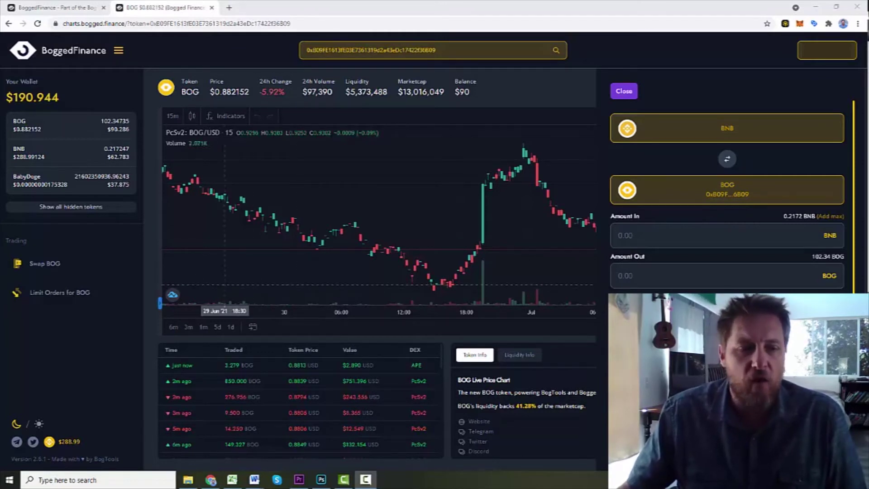
Open BOG Limit Orders and show the token chooser listing BNB, BOG and BUSD
click(64, 294)
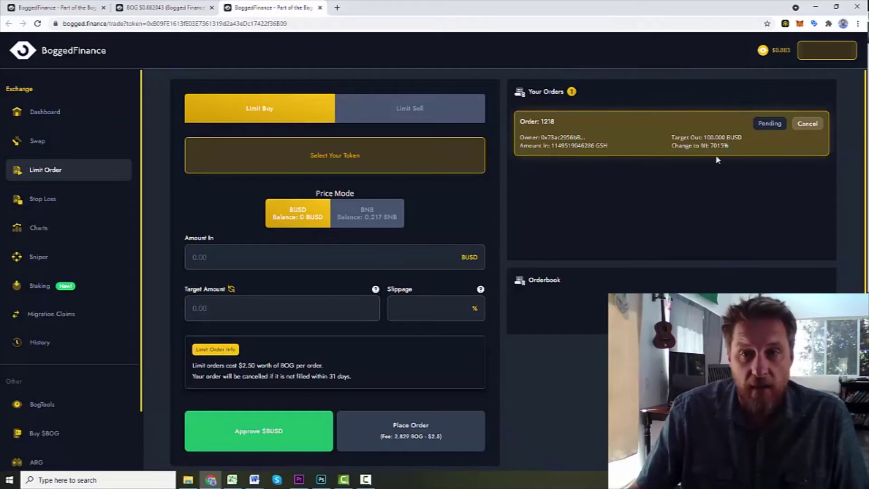
click(358, 157)
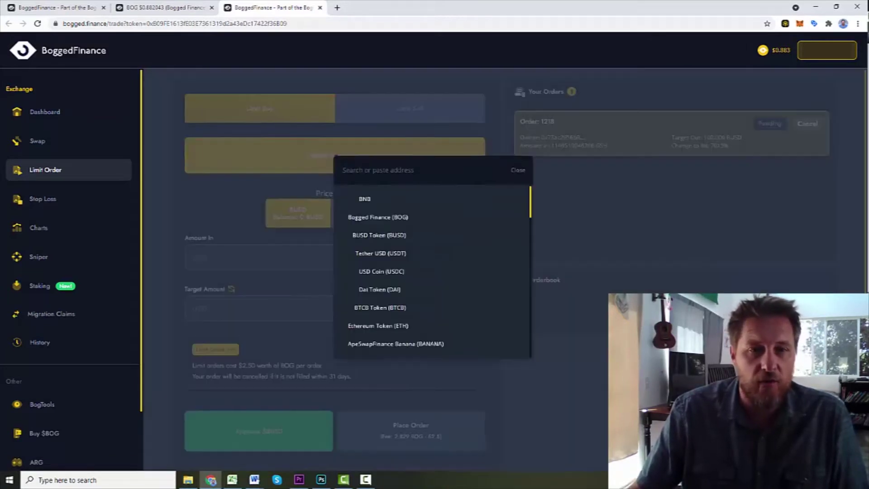
Fill a BOG limit buy priced in BNB: .1 BNB in, 40 BOG target
click(378, 222)
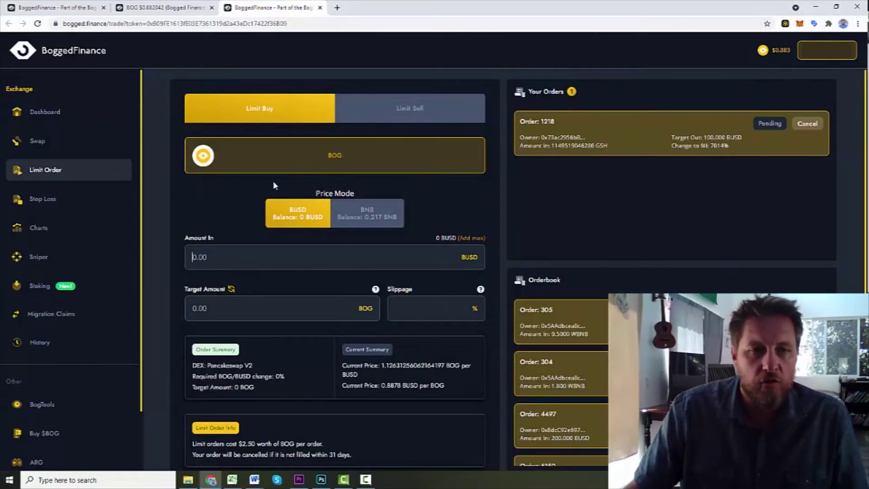
click(234, 252)
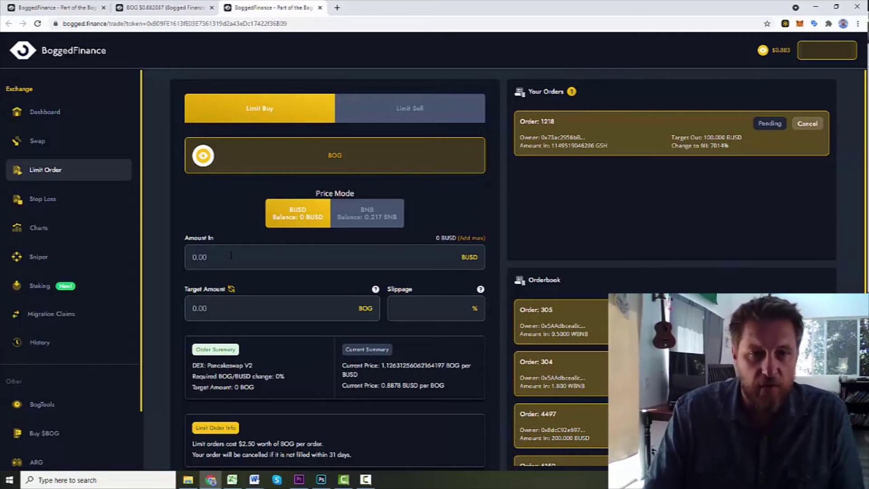
click(368, 211)
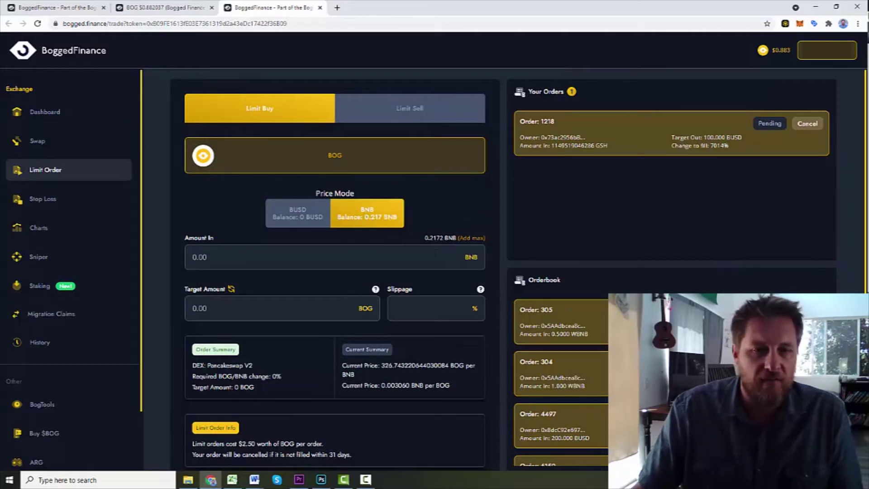
click(250, 257)
text(.1)
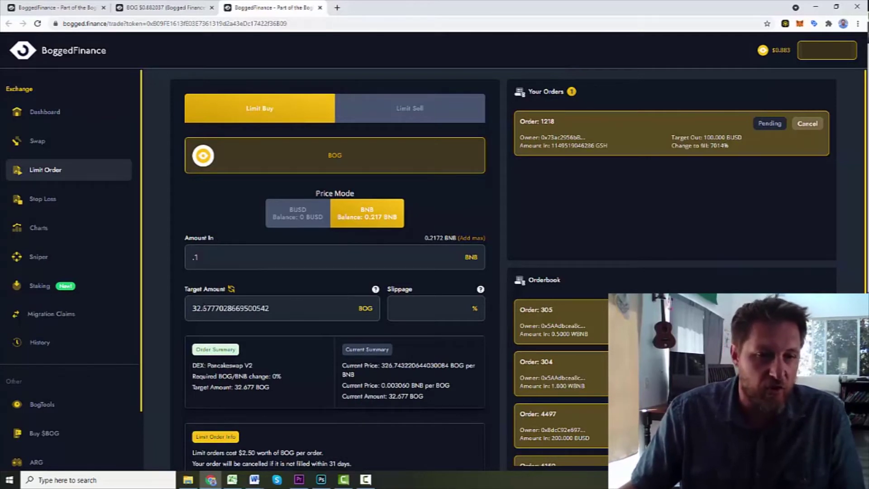
drag(281, 308, 174, 309)
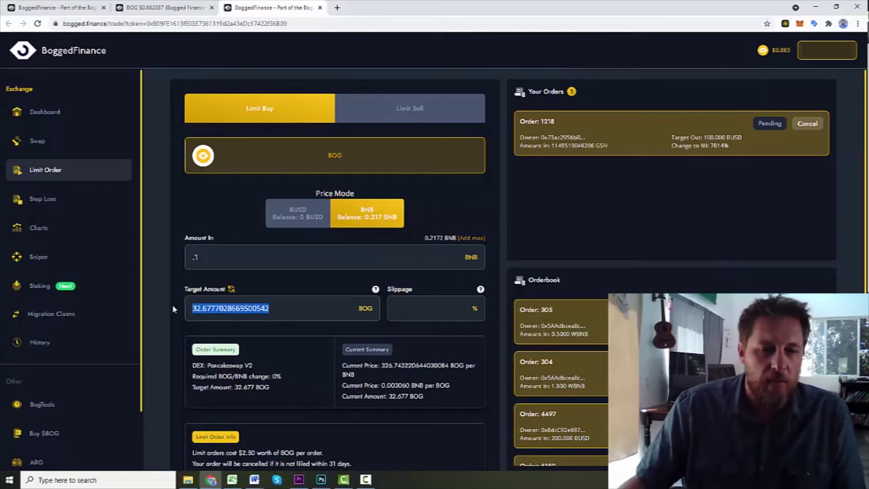
text(40)
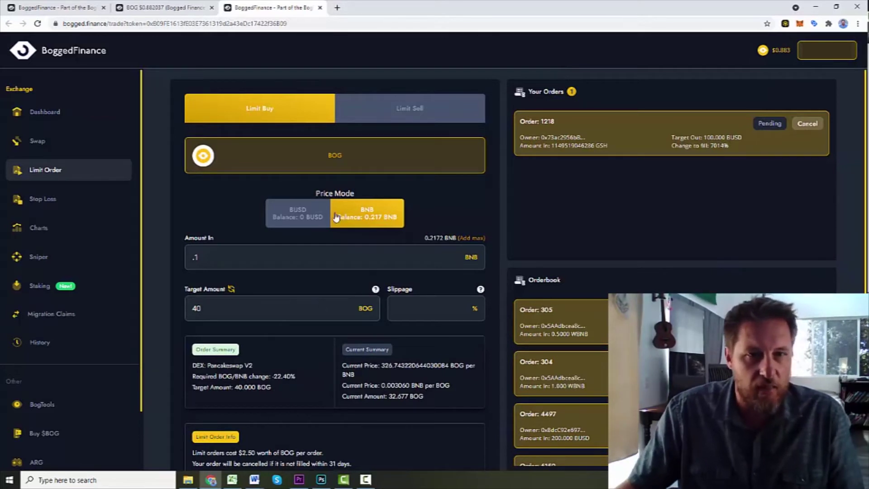
click(409, 108)
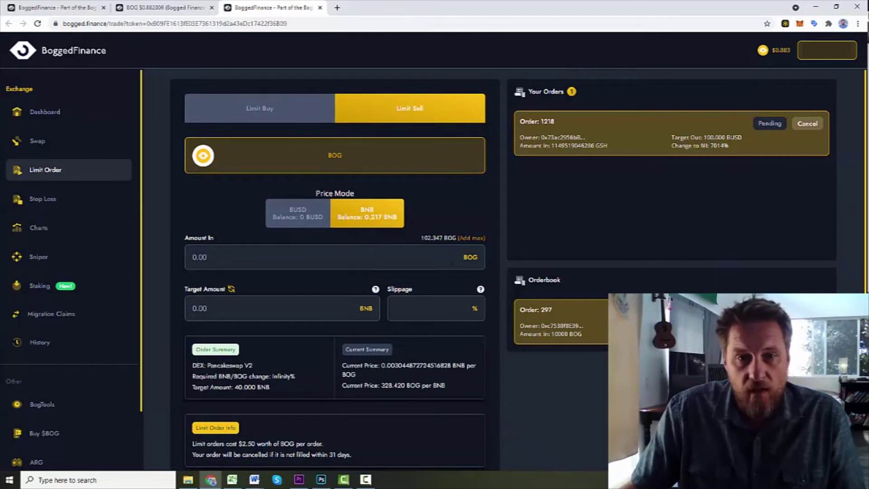
Enter a limit sell of 50 BOG with a 0.2 BNB target
click(428, 253)
text(50)
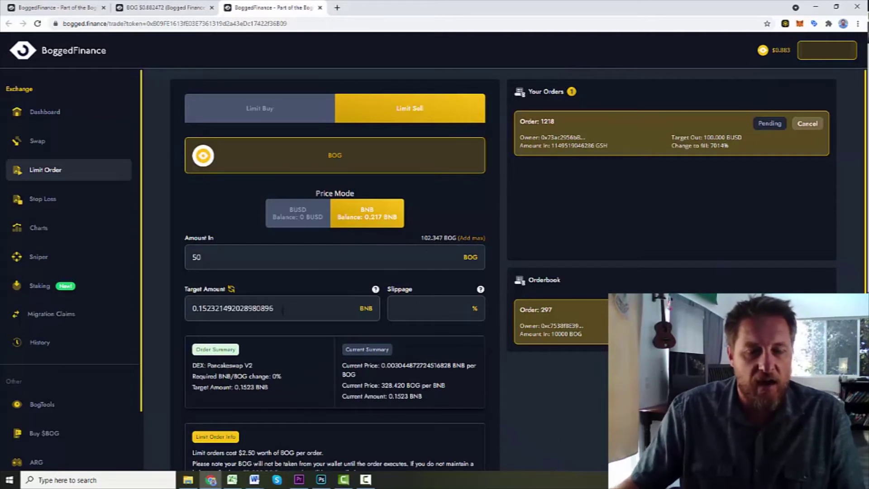
double_click(244, 308)
click(248, 308)
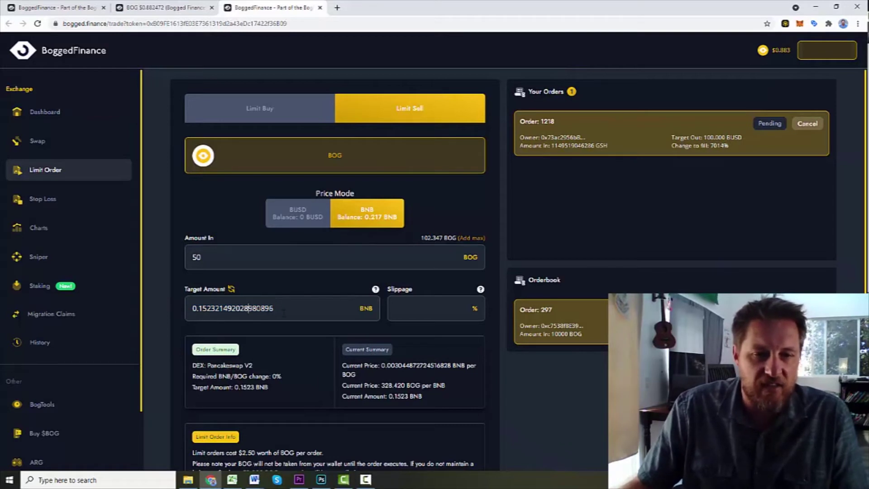
drag(284, 313, 198, 308)
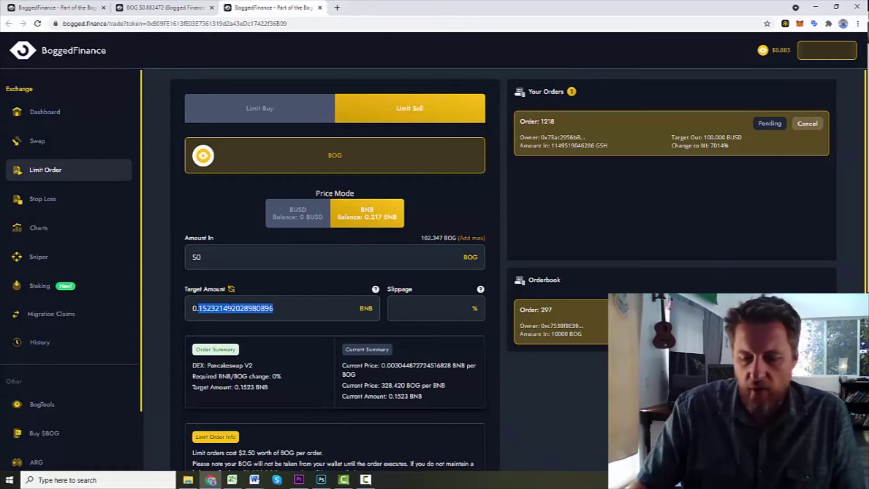
key(BackSpace)
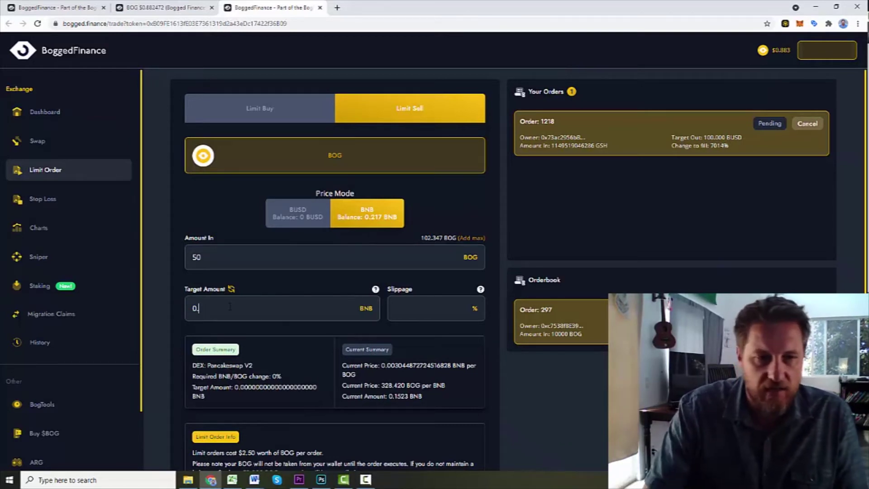
text(2)
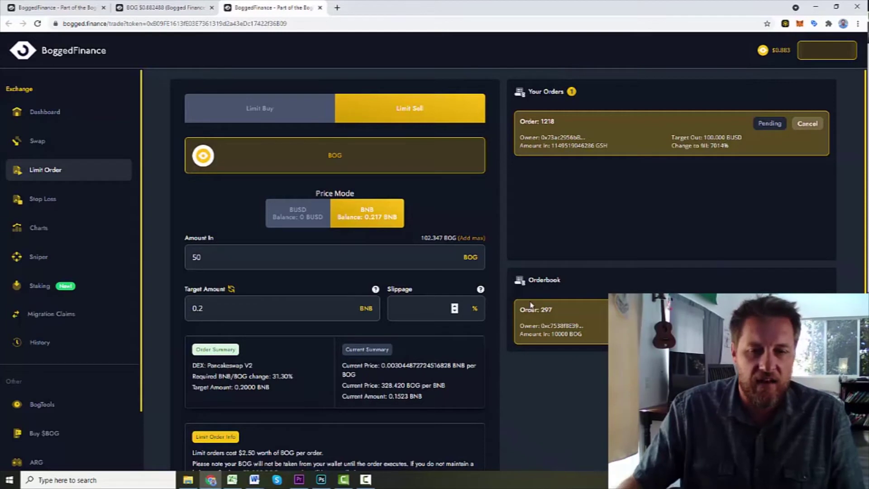
Set 1% slippage and review the Approve $BOG and Place Order section
text(1)
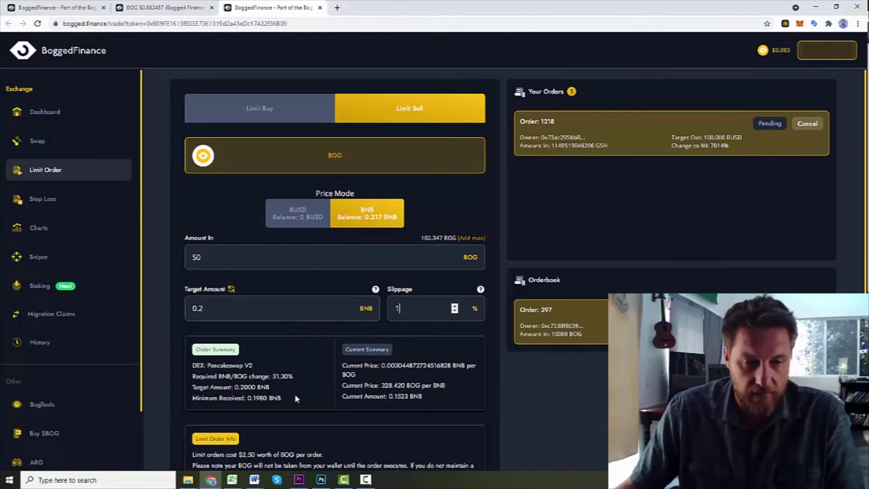
scroll(296, 396, down, 2)
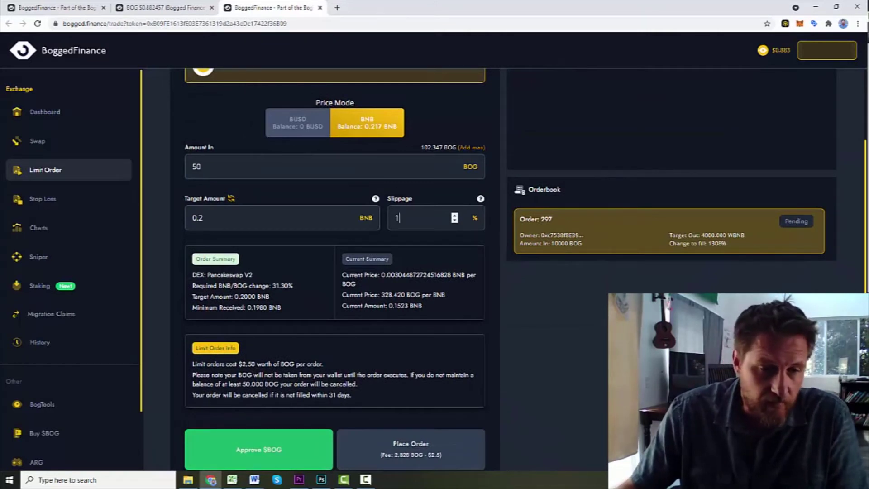
scroll(218, 410, down, 1)
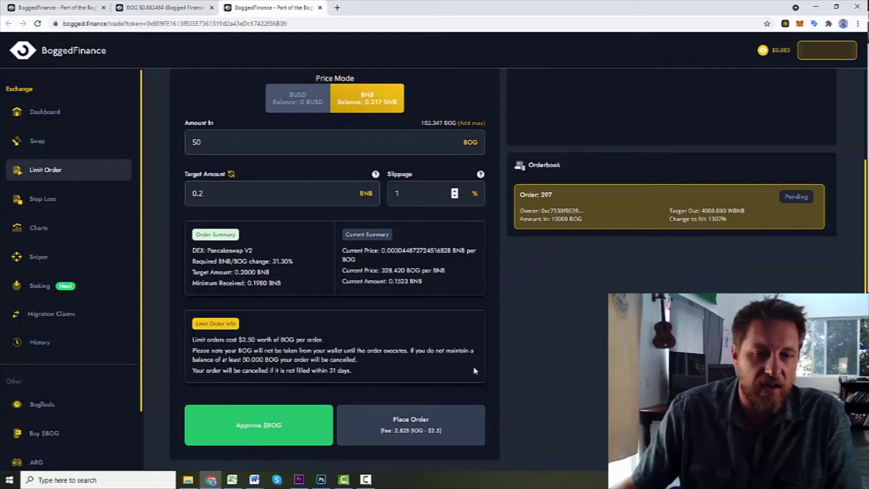
scroll(562, 382, up, 3)
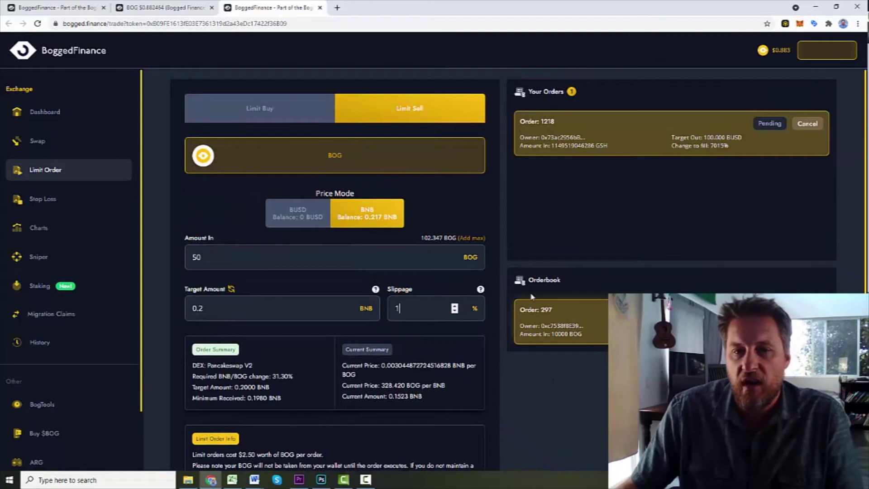
Cancel pending order 1218 and approve the cancellation in MetaMask
click(810, 125)
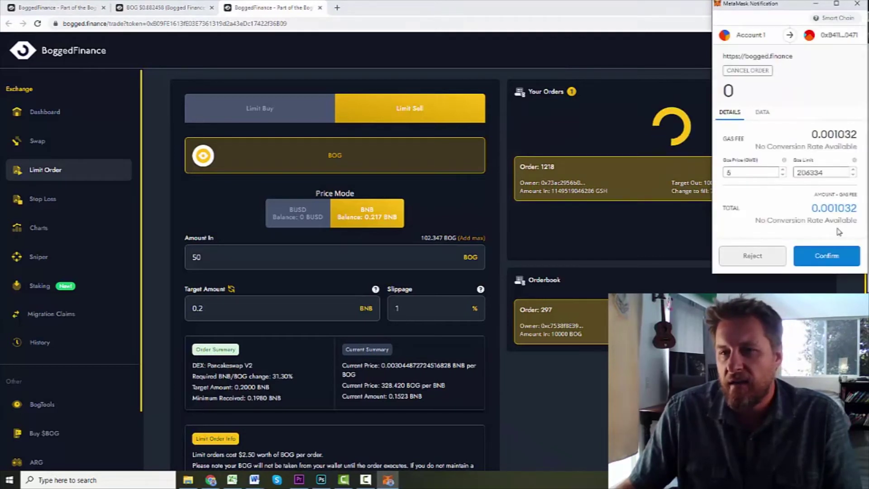
click(826, 257)
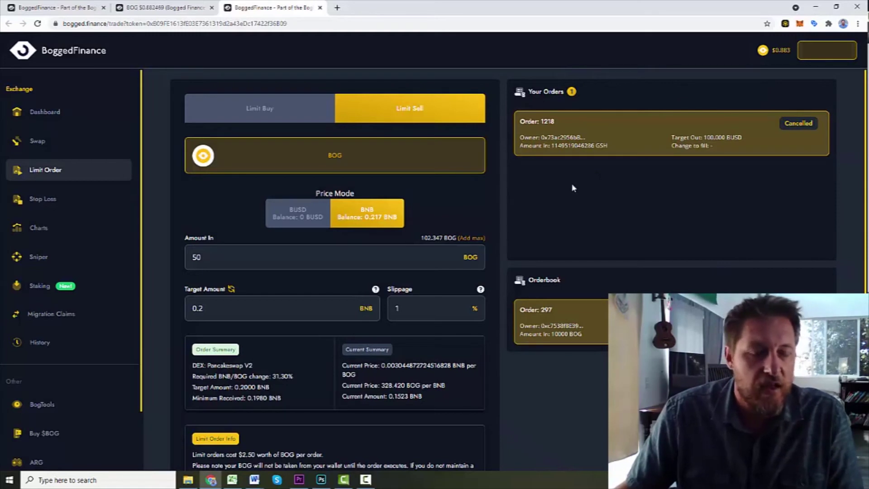
Visit Stop Loss and its Trailing tab, return to Limit Order, then reopen Stop Loss
click(41, 204)
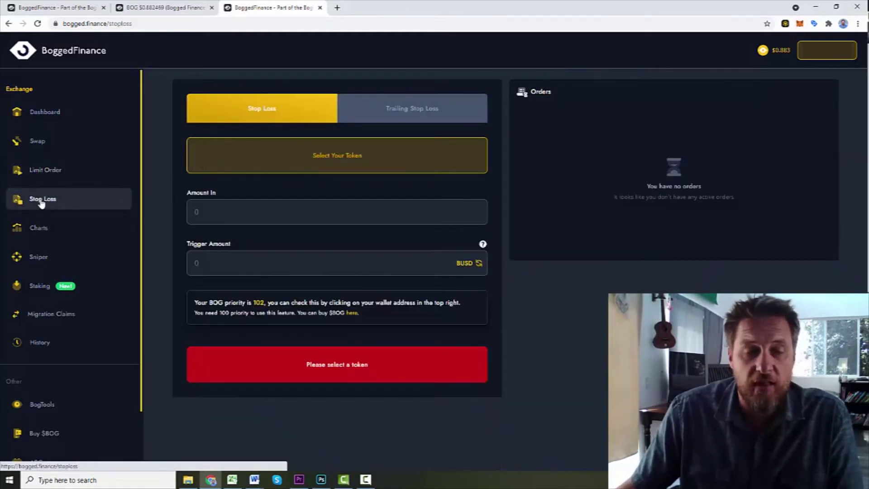
click(399, 114)
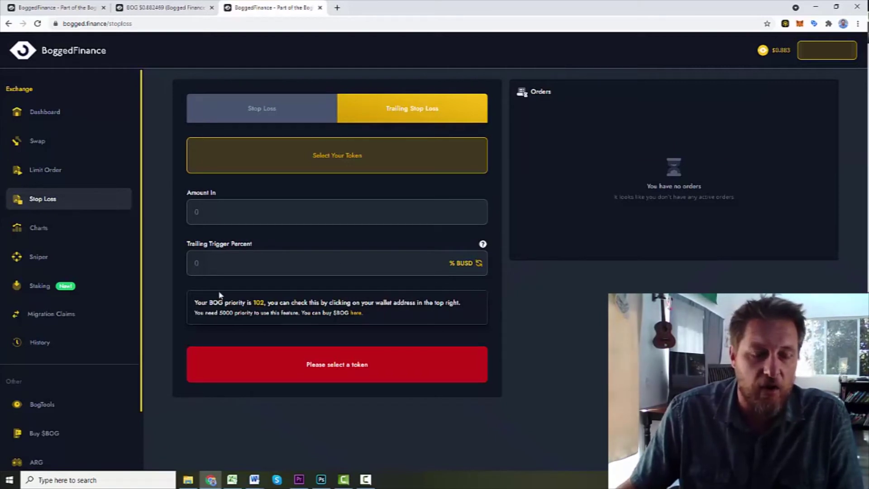
click(41, 170)
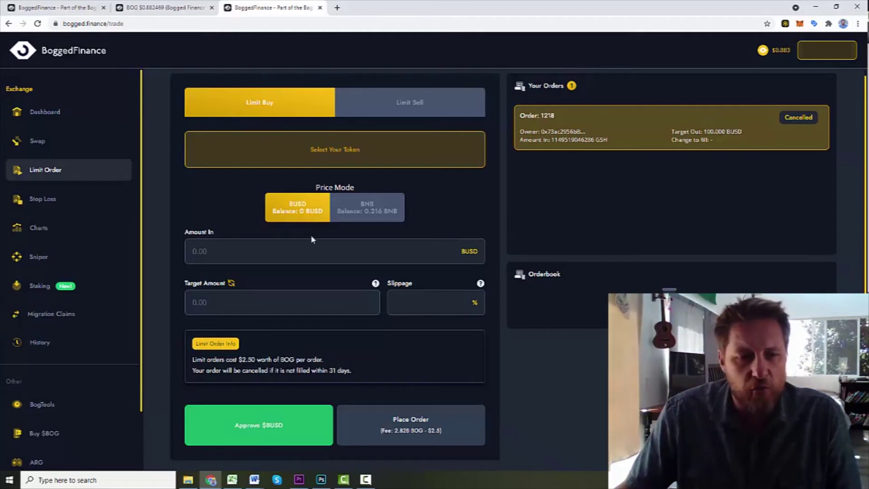
scroll(201, 246, up, 1)
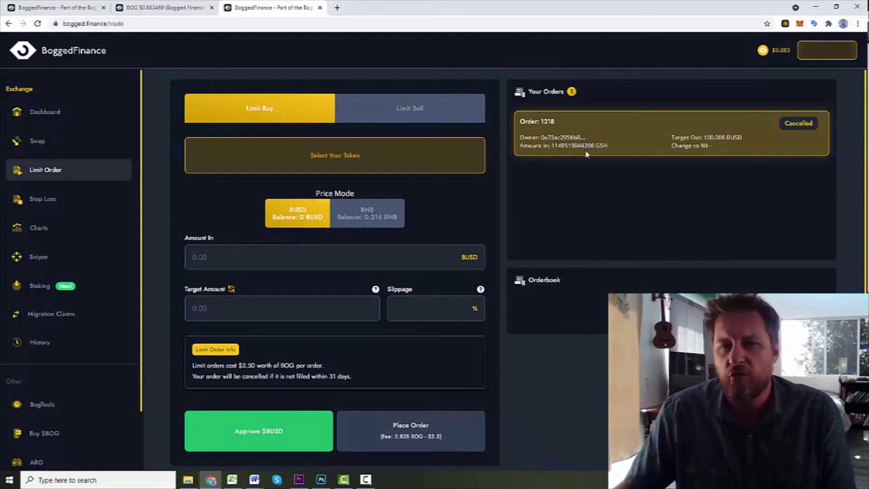
click(36, 203)
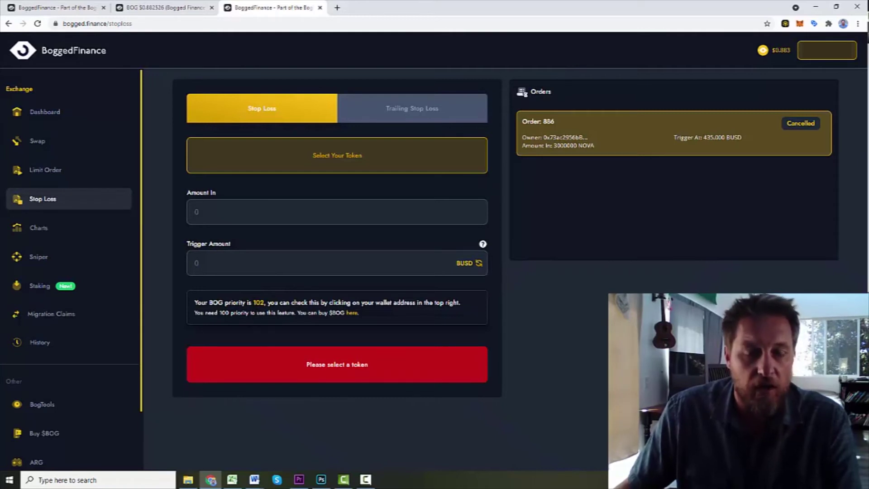
Toggle between stop-loss tabs, ending on Trailing Stop Loss with its percentage trigger
click(412, 116)
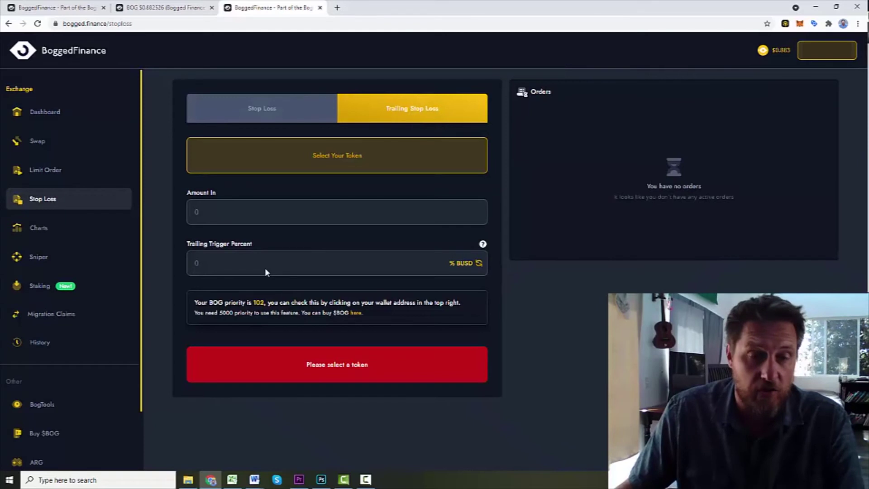
click(287, 119)
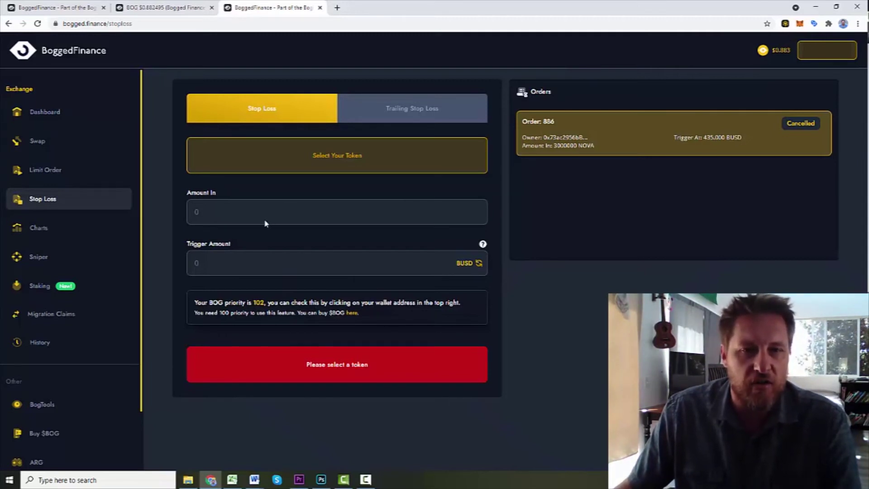
click(399, 111)
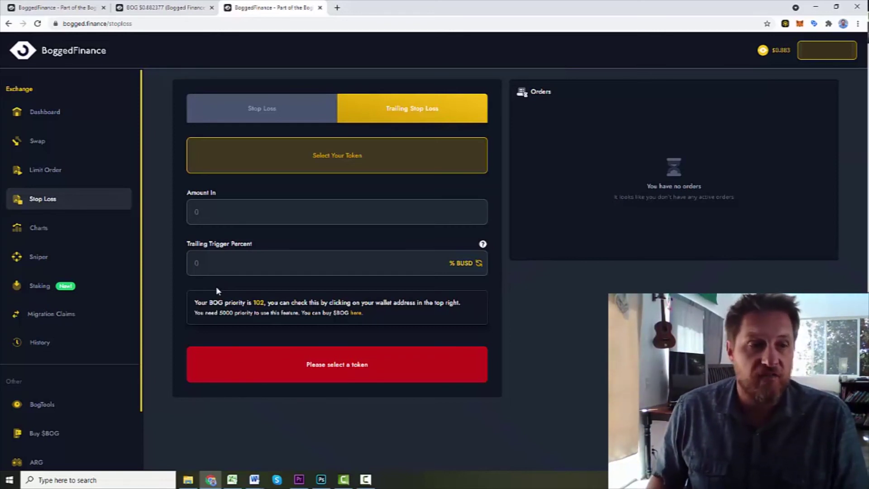
Open the Token Launch Sniper page and scroll through Snipe Priority Details and Disclaimer
click(39, 258)
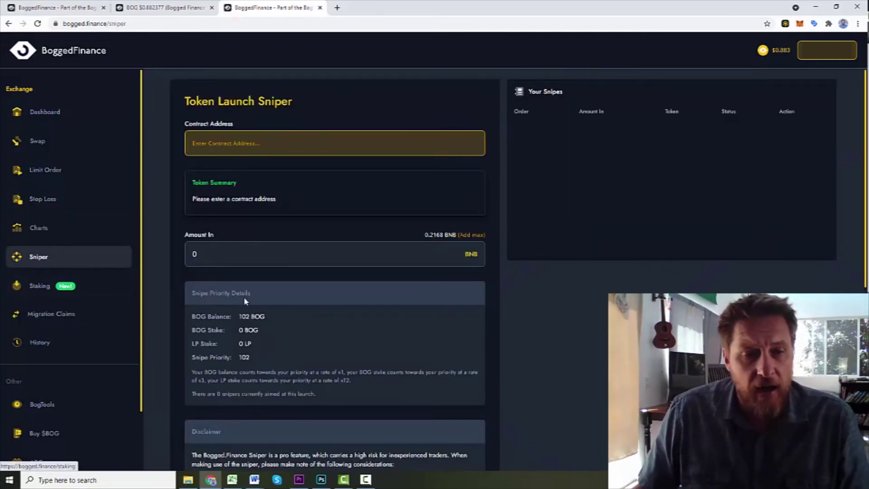
scroll(312, 341, down, 2)
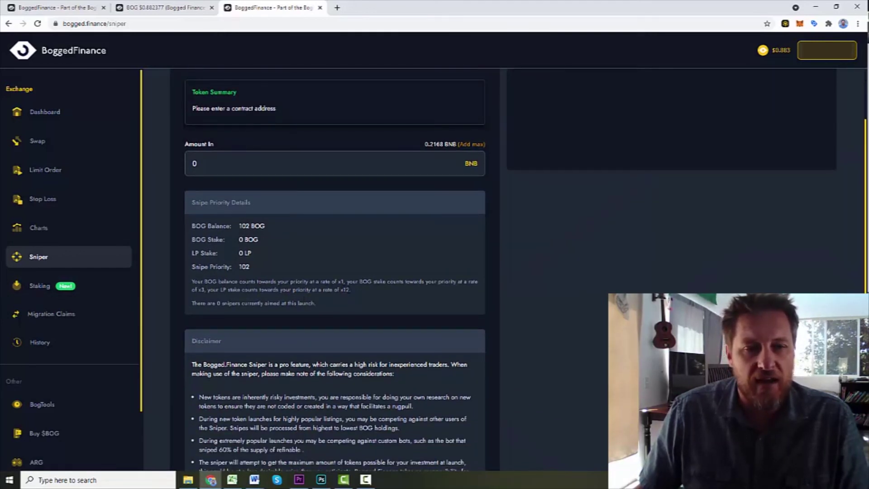
scroll(380, 305, up, 2)
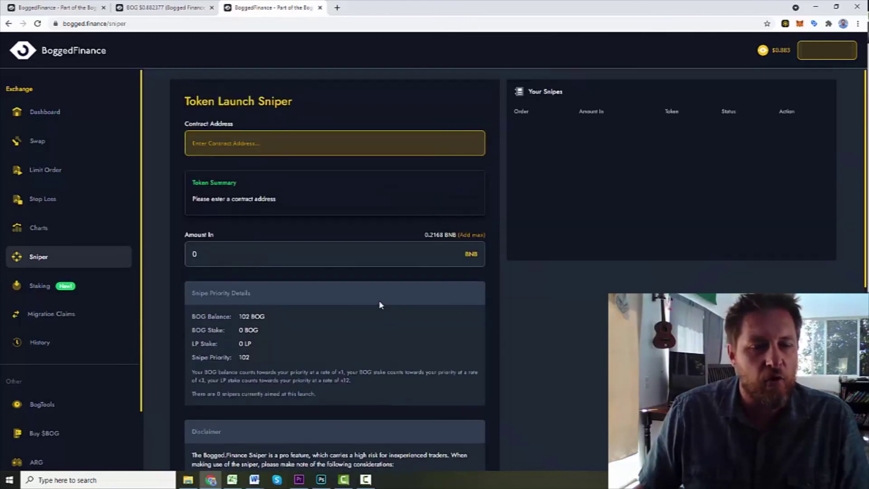
scroll(380, 305, down, 2)
scroll(380, 305, down, 3)
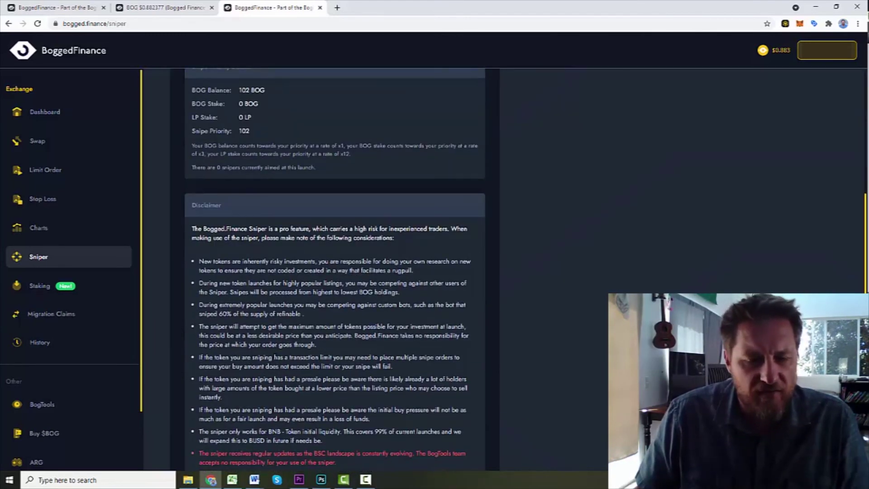
scroll(404, 438, down, 2)
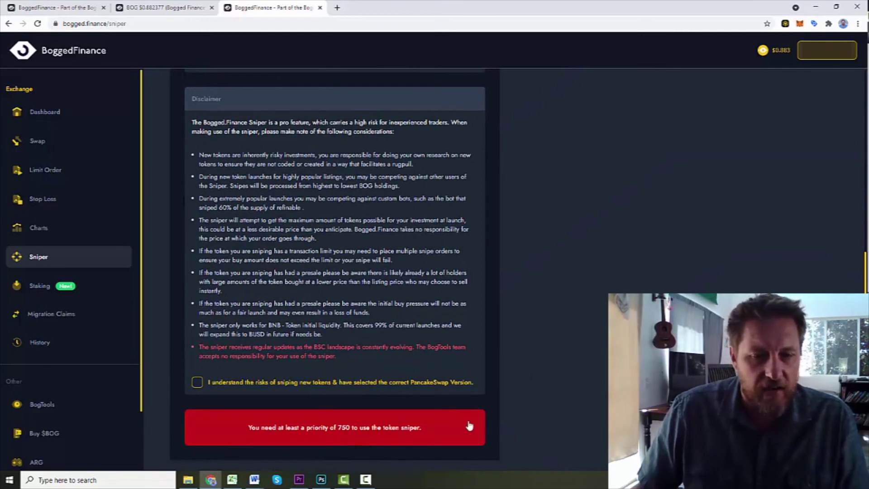
scroll(507, 426, up, 1)
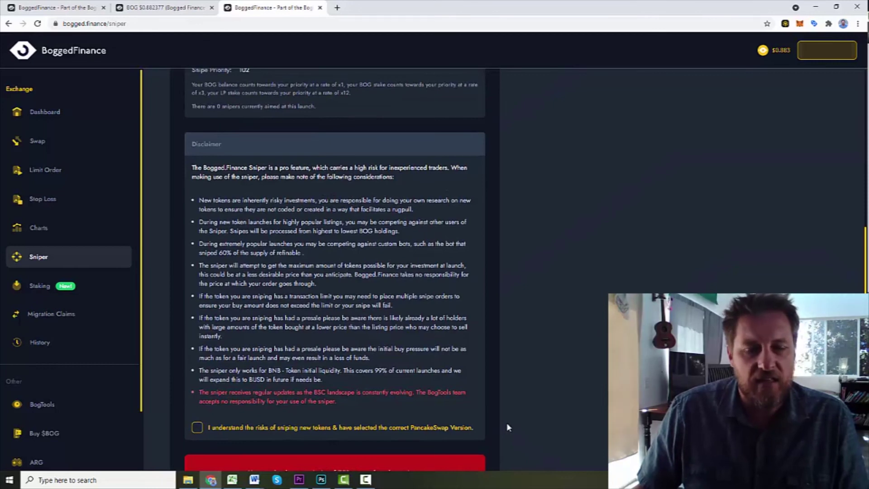
scroll(506, 426, up, 5)
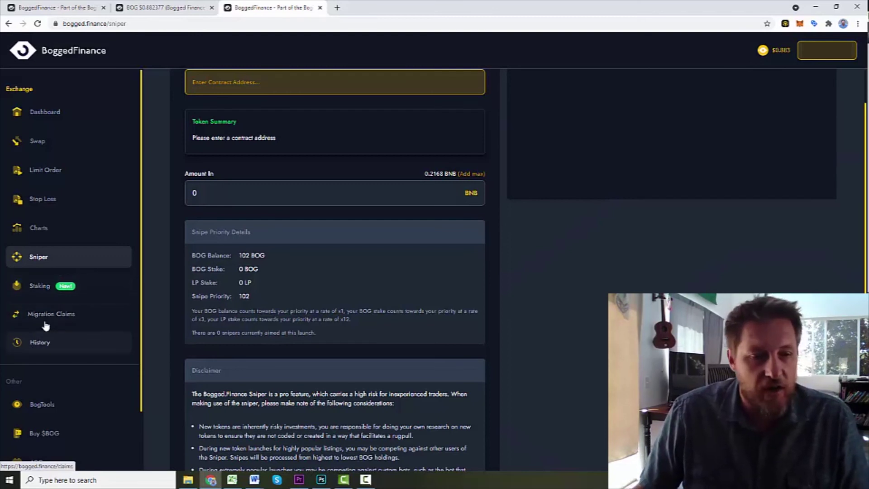
scroll(134, 347, down, 1)
scroll(131, 351, down, 1)
scroll(125, 352, up, 2)
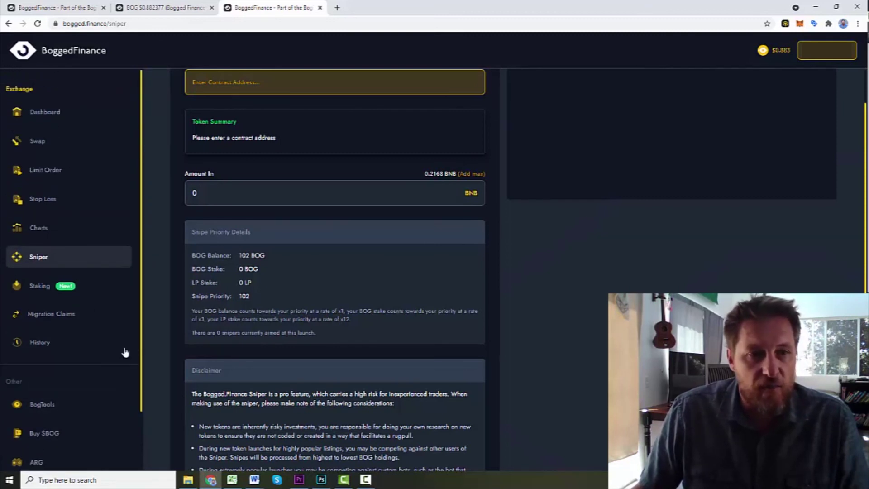